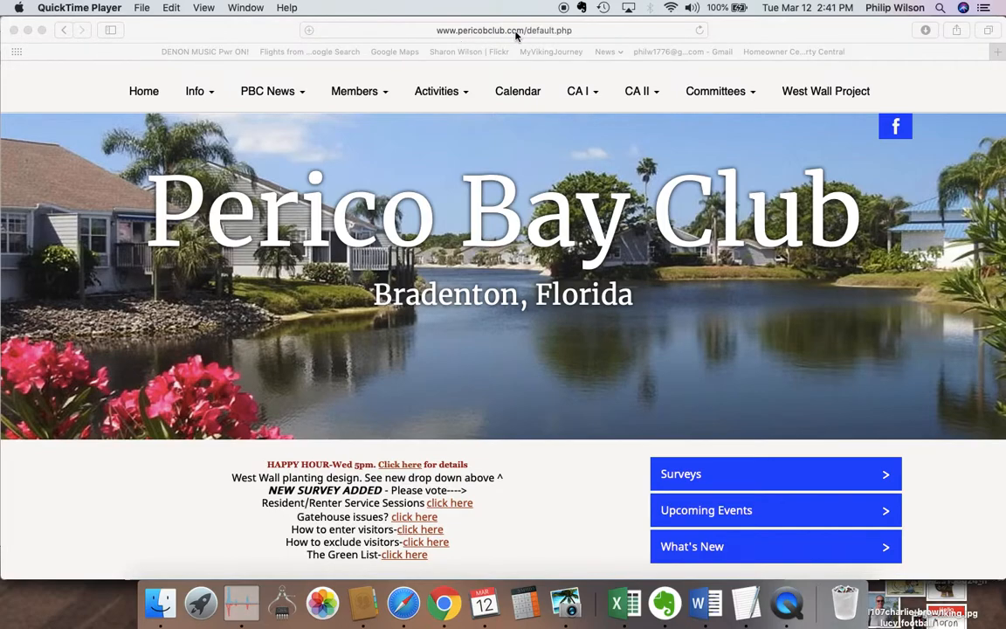
# Bring the Perico Bay Club site forward in Safari and reveal the Activities dropdown.
pyautogui.click(446, 94)
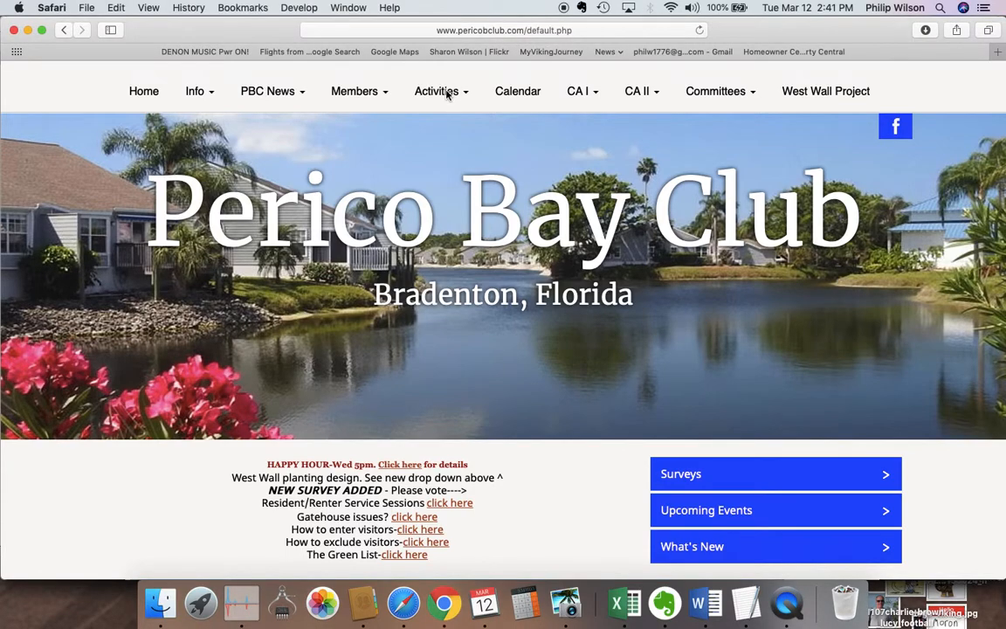
pyautogui.moveTo(439, 102)
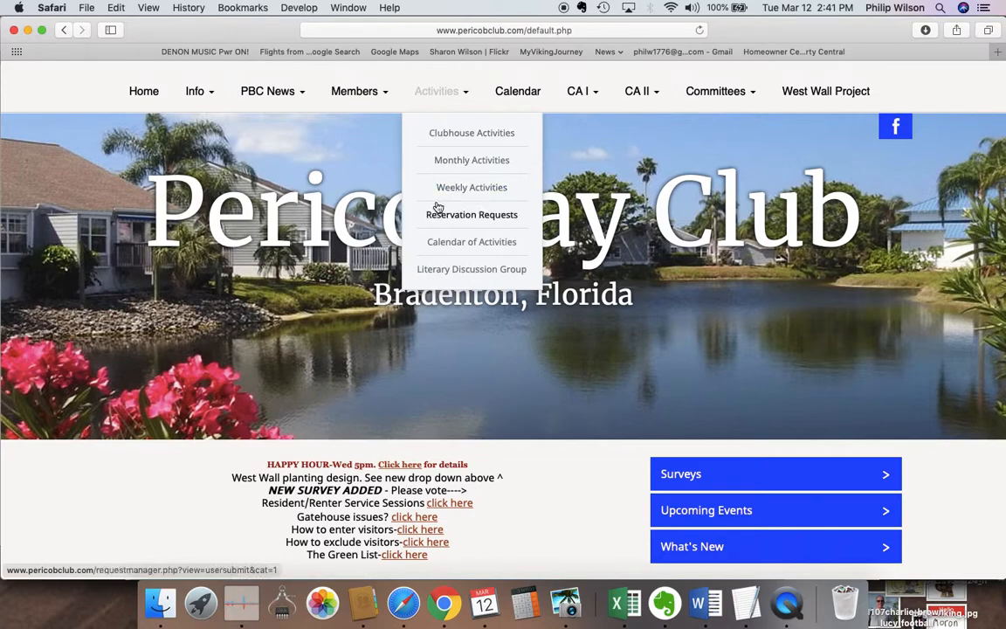
pyautogui.click(446, 248)
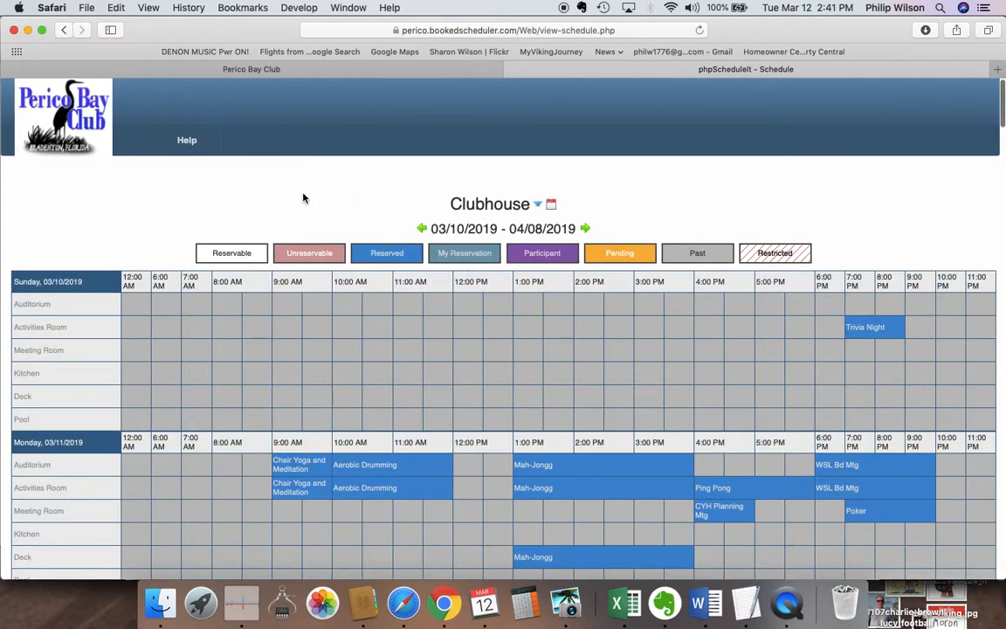
pyautogui.scroll(-1, 304, 198)
pyautogui.scroll(-2, 257, 326)
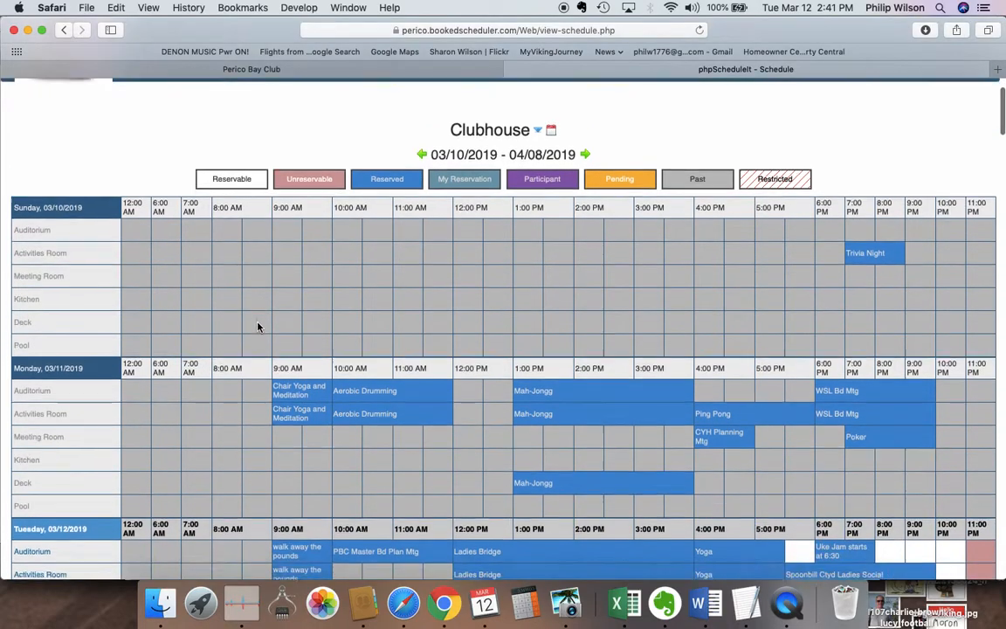
pyautogui.scroll(-2, 258, 327)
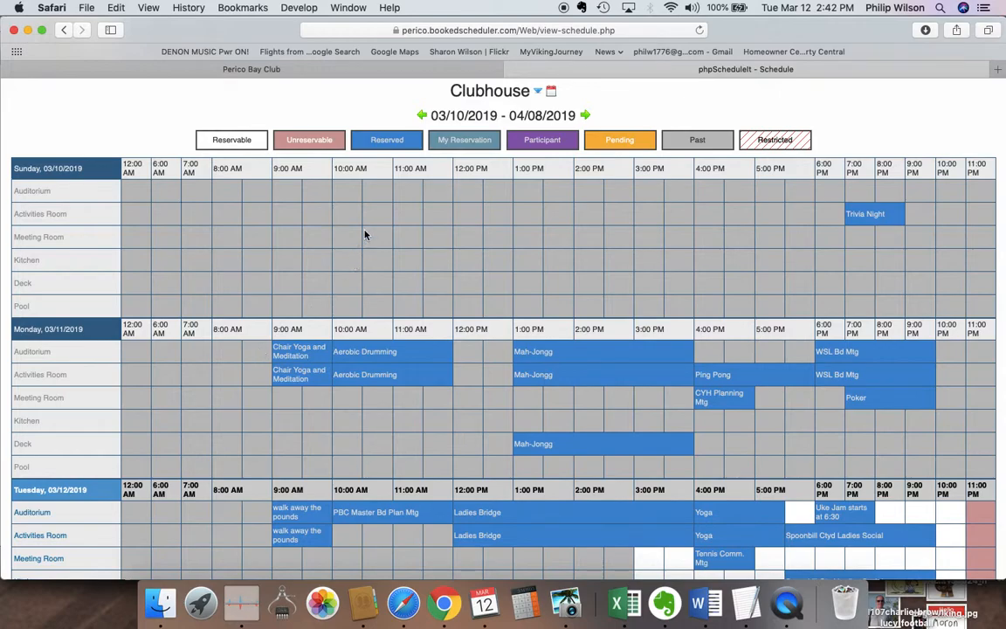
pyautogui.click(63, 35)
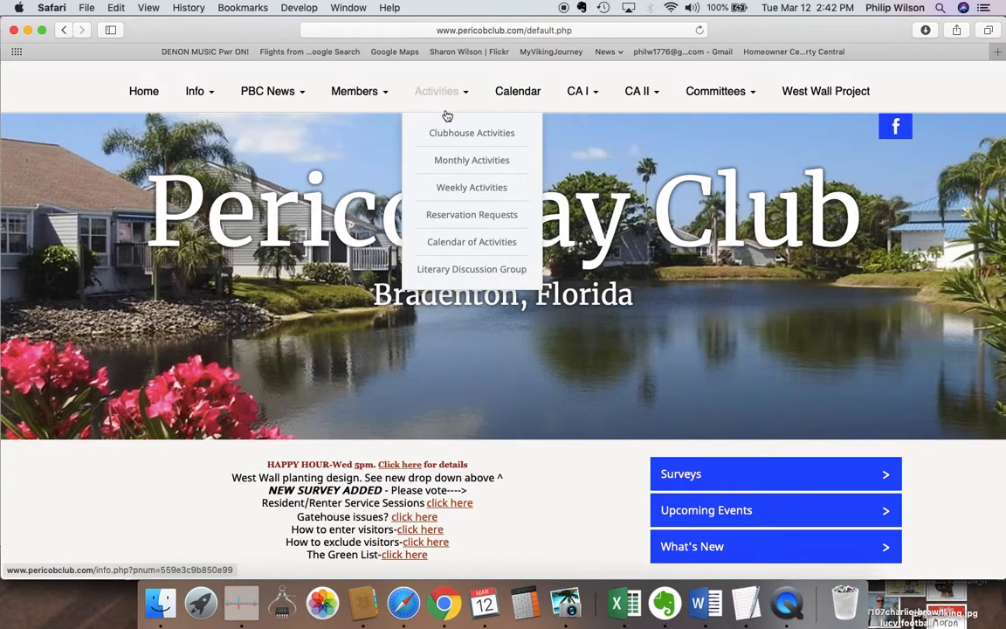
# Open Reservation Requests and scroll through the Reservation Request-Clubhouse form fields.
pyautogui.click(463, 216)
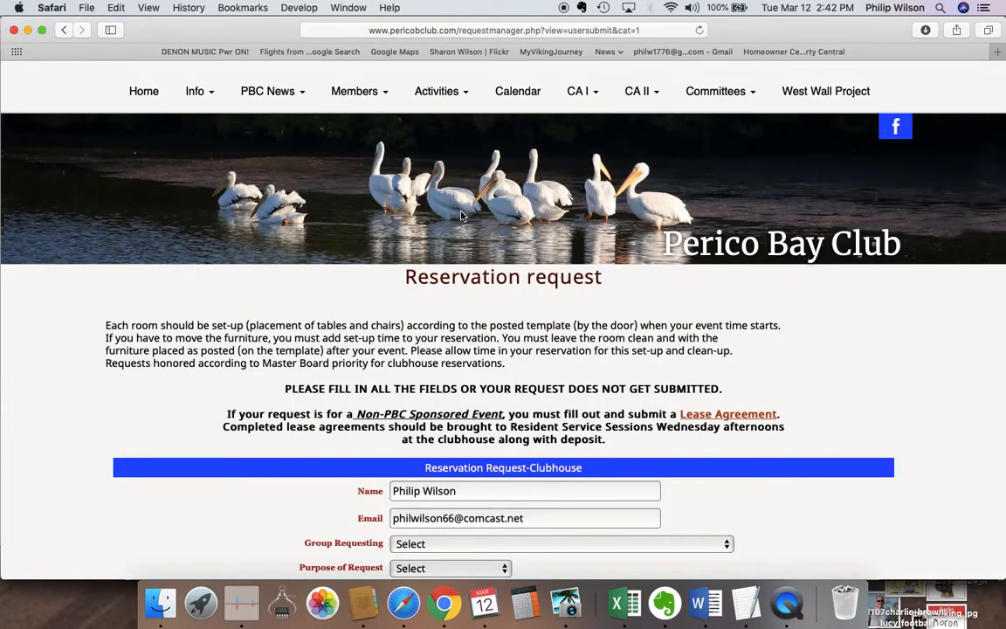
pyautogui.scroll(-5, 479, 231)
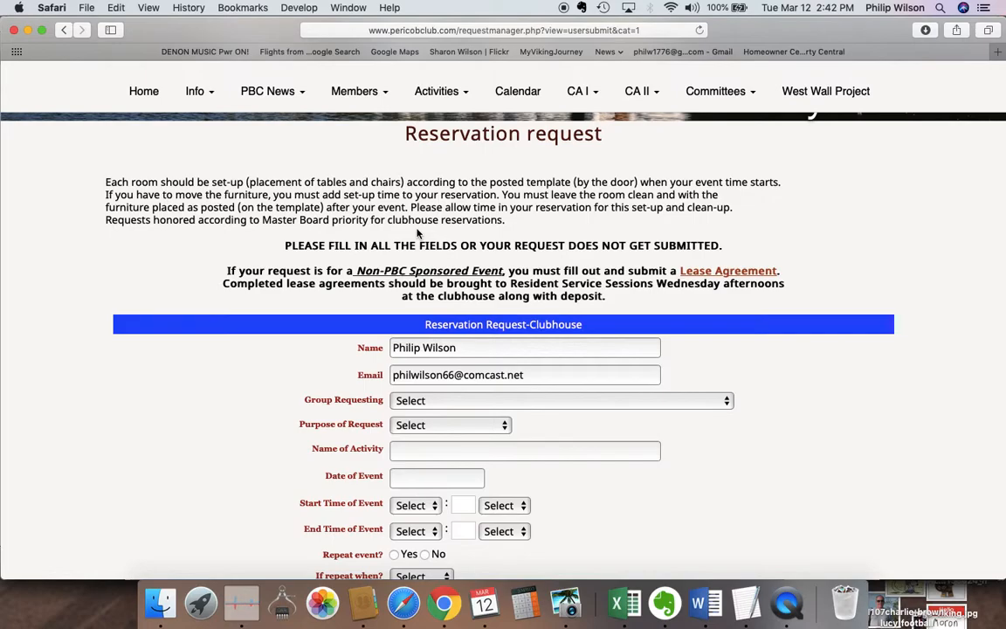
pyautogui.scroll(-2, 418, 234)
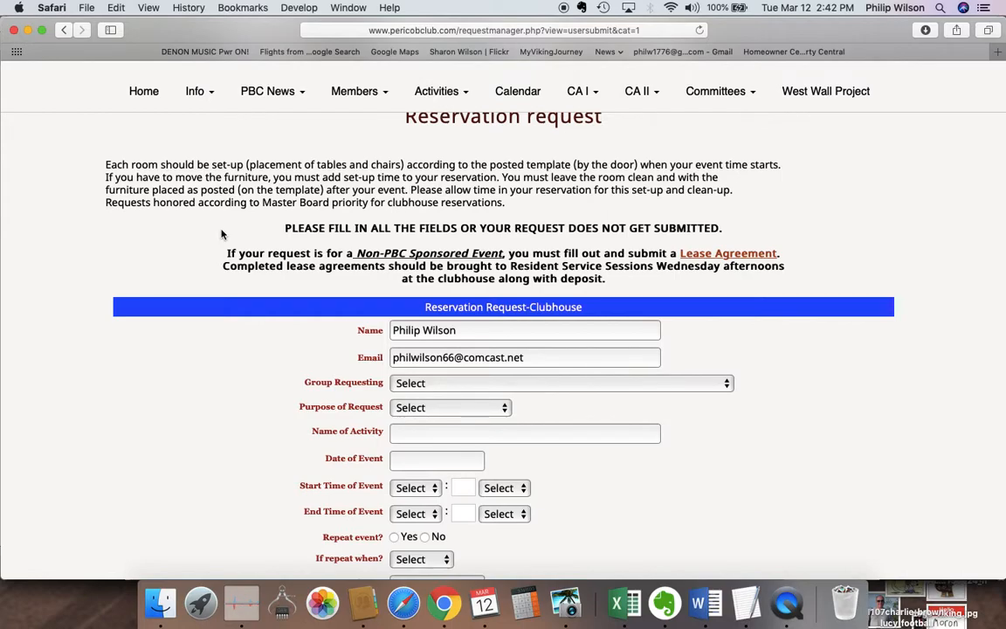
pyautogui.scroll(-1, 222, 234)
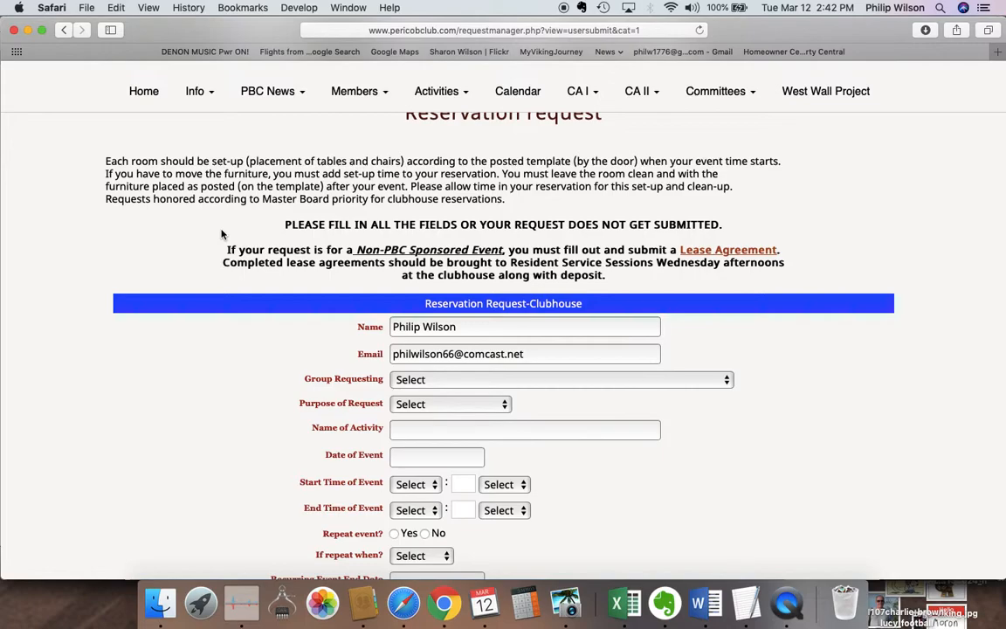
pyautogui.scroll(-2, 221, 234)
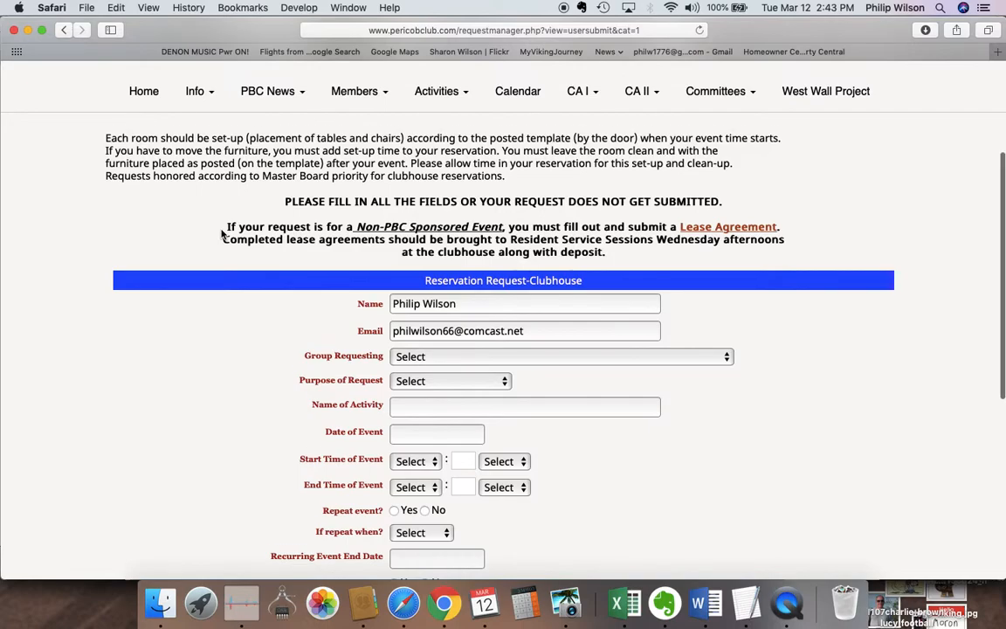
pyautogui.scroll(-3, 222, 233)
pyautogui.scroll(-1, 222, 233)
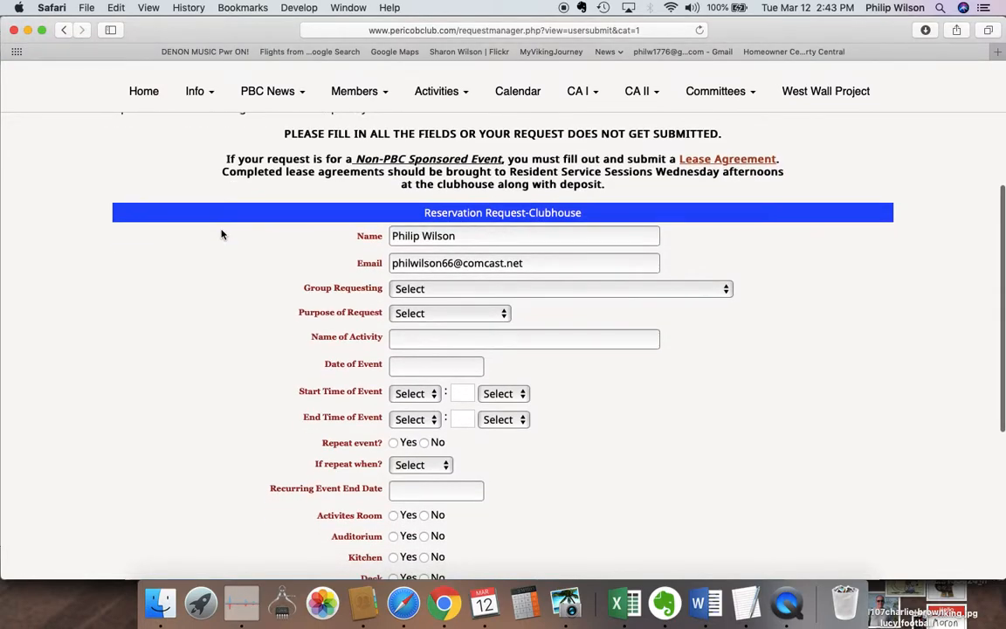
pyautogui.scroll(2, 222, 233)
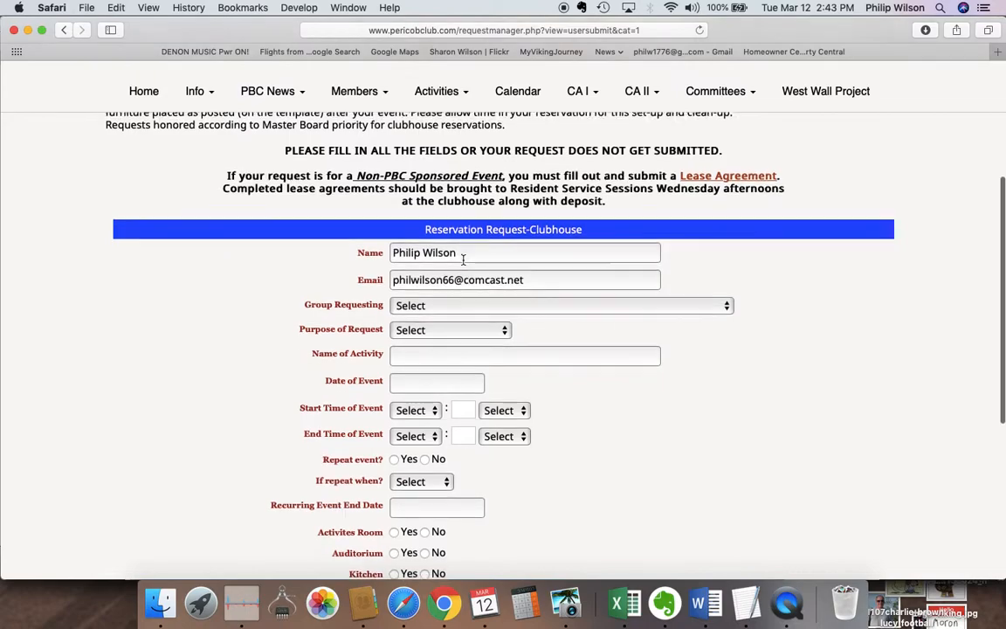
pyautogui.scroll(-1, 463, 259)
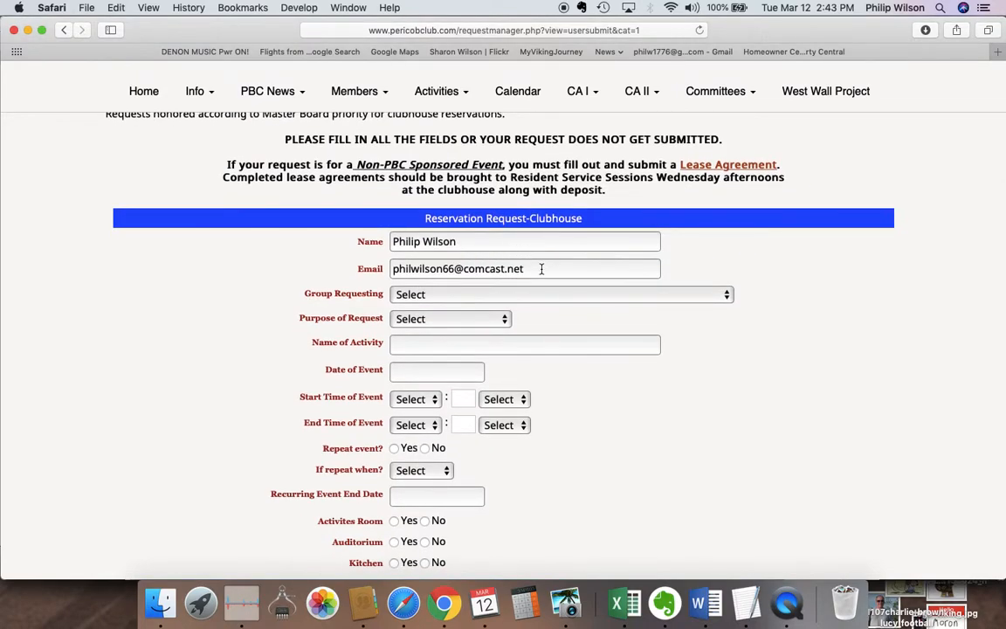
# Set Group Requesting to PBC Sponsored Activity/Event and Purpose to New Reservation.
pyautogui.click(727, 297)
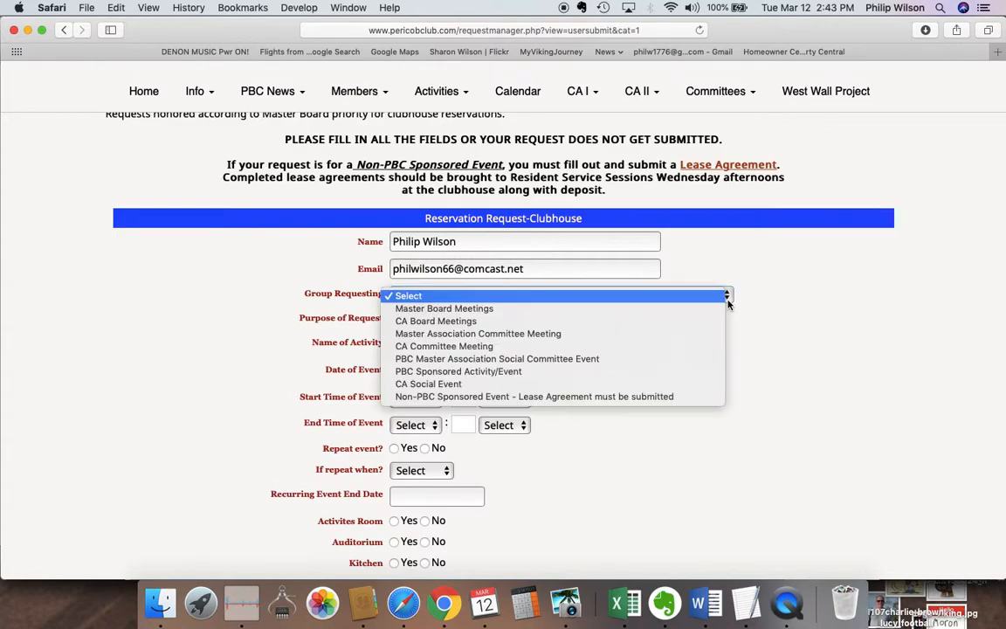
pyautogui.click(528, 373)
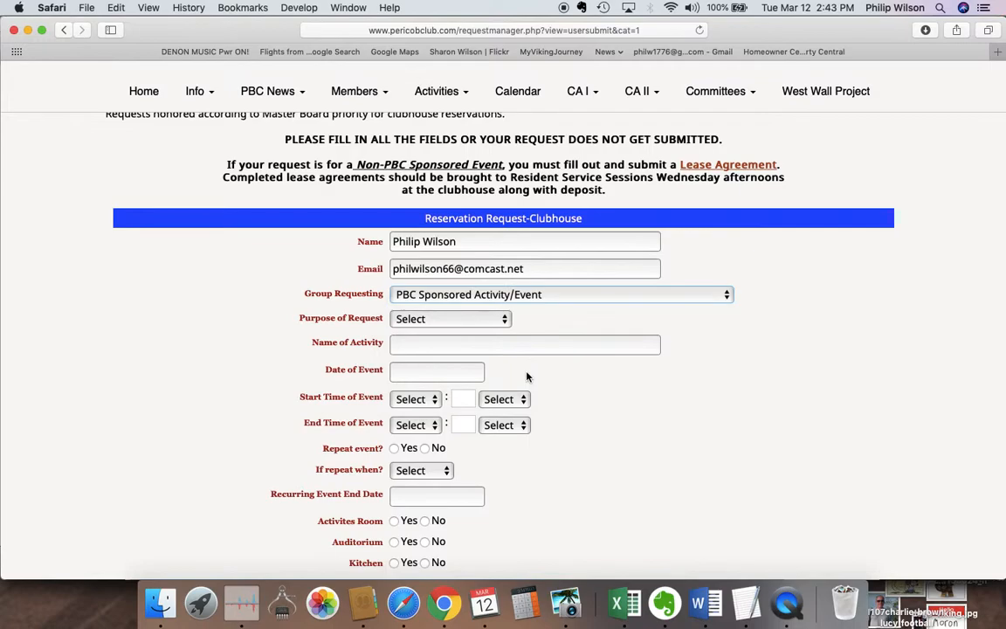
pyautogui.click(506, 322)
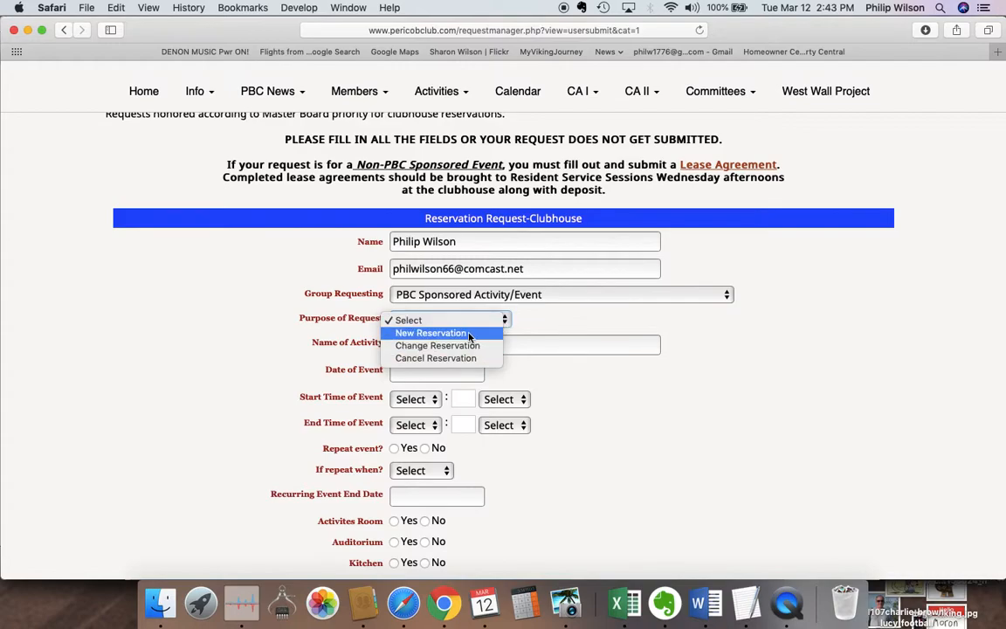
pyautogui.click(469, 334)
# Enter 'Birdwatching' as the Name of Activity.
pyautogui.click(442, 347)
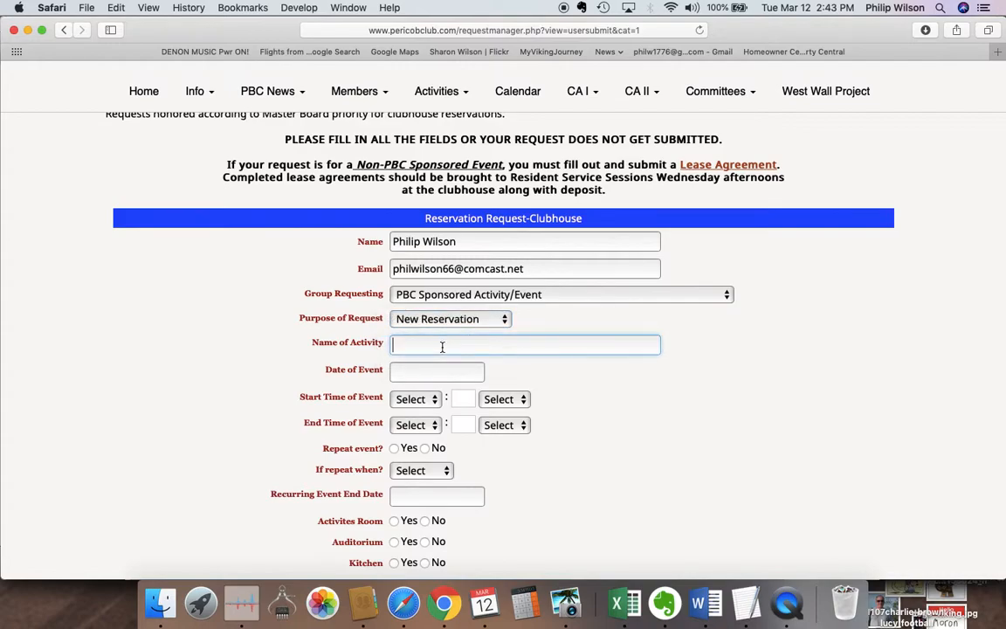
pyautogui.write('Birdwatching')
pyautogui.click(506, 375)
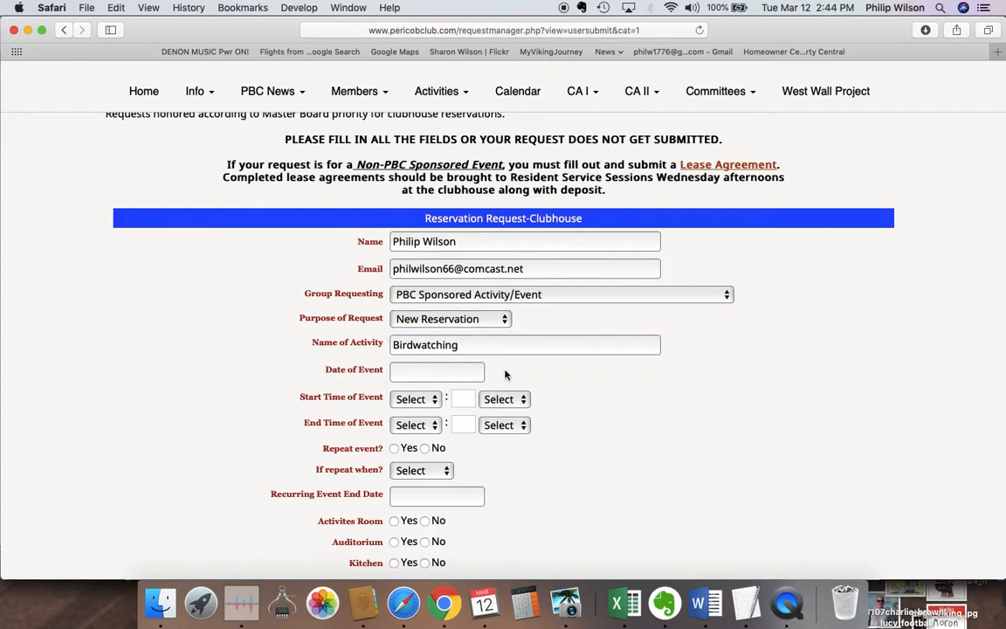
pyautogui.click(455, 371)
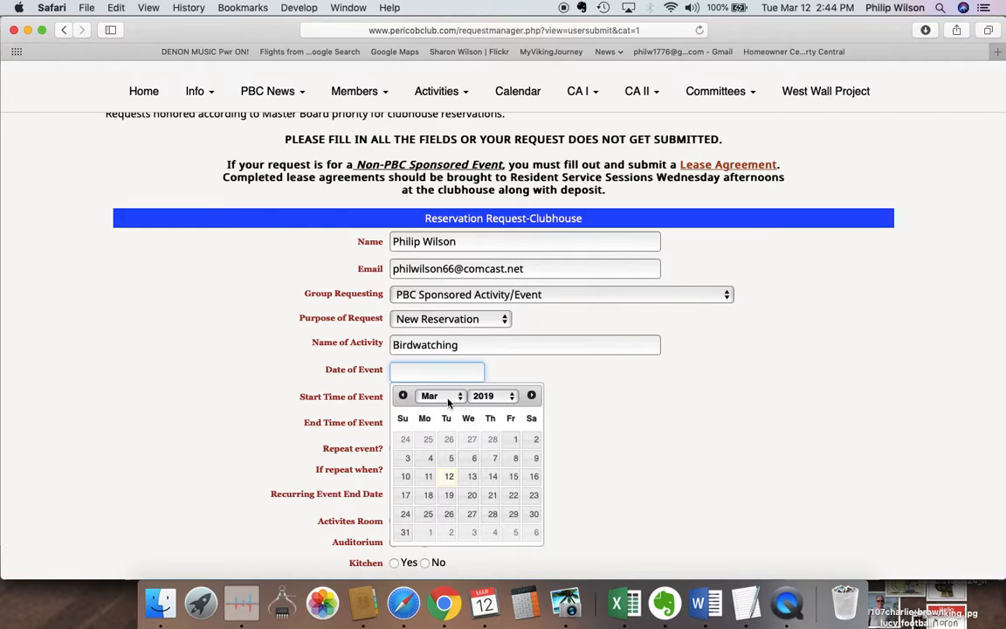
# Set the event date to 03/18/2019 and the start time to 8 AM.
pyautogui.click(429, 495)
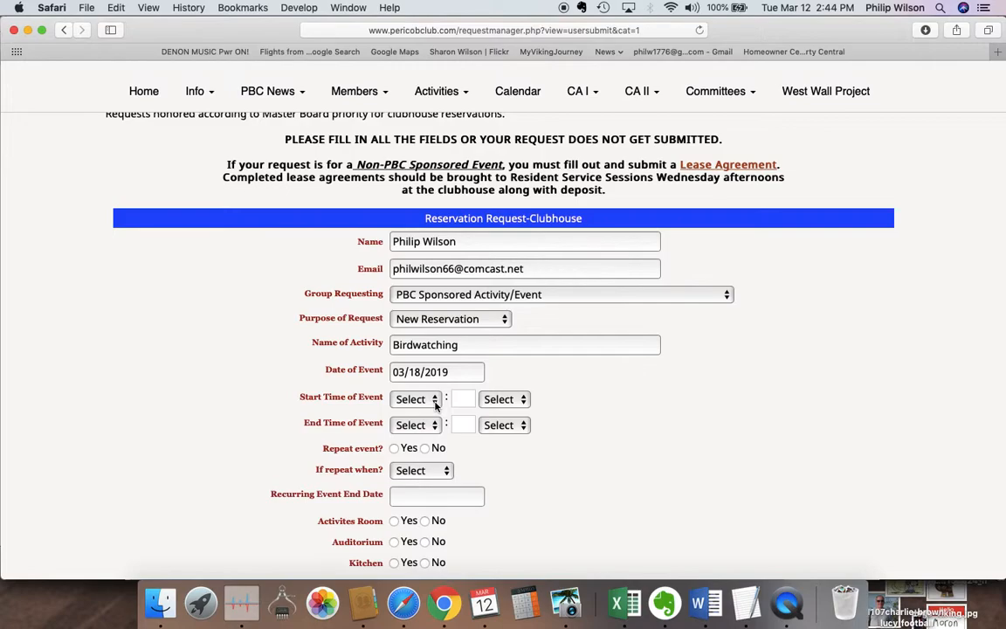
pyautogui.click(435, 402)
pyautogui.click(424, 506)
pyautogui.click(524, 401)
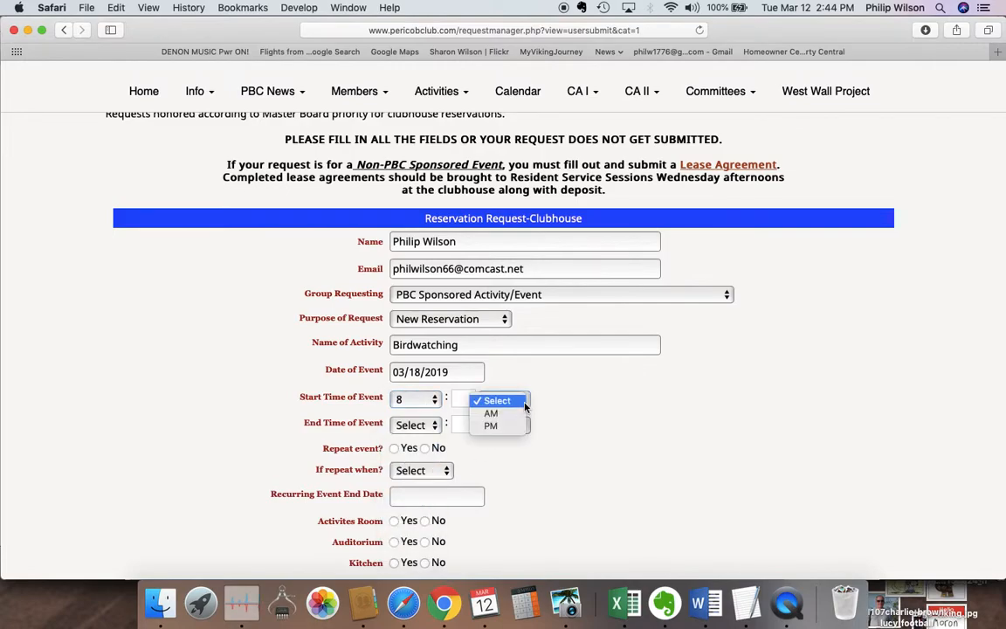
pyautogui.click(511, 414)
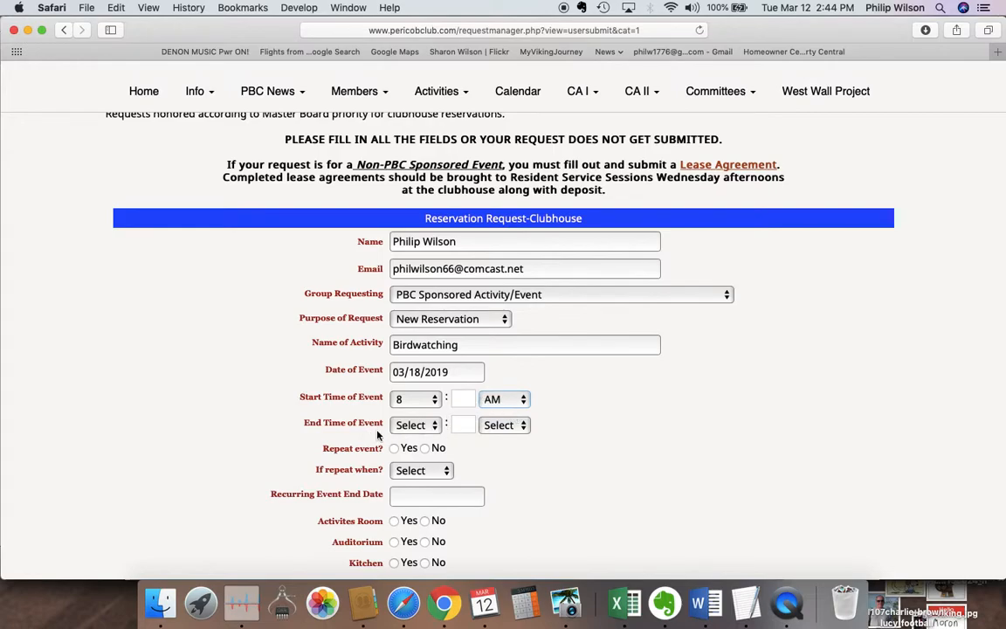
# Set the end time to 9 AM.
pyautogui.click(435, 428)
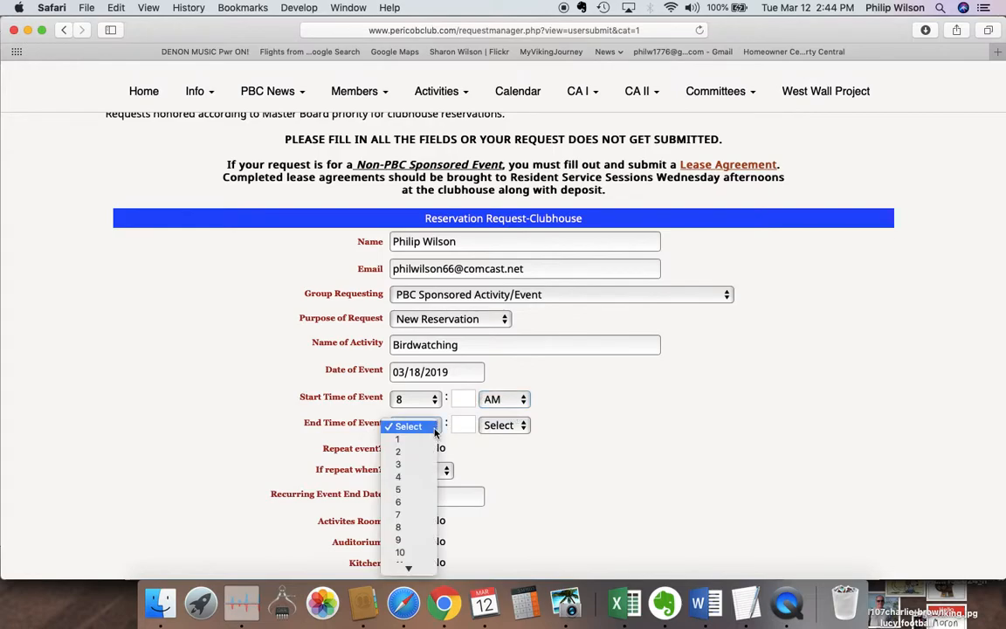
pyautogui.click(413, 540)
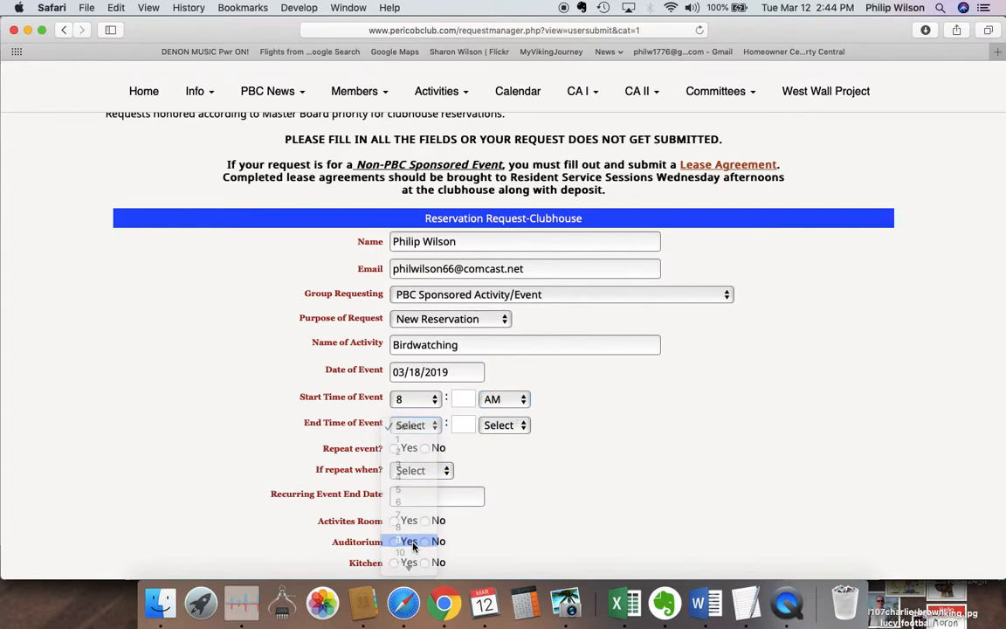
pyautogui.click(521, 426)
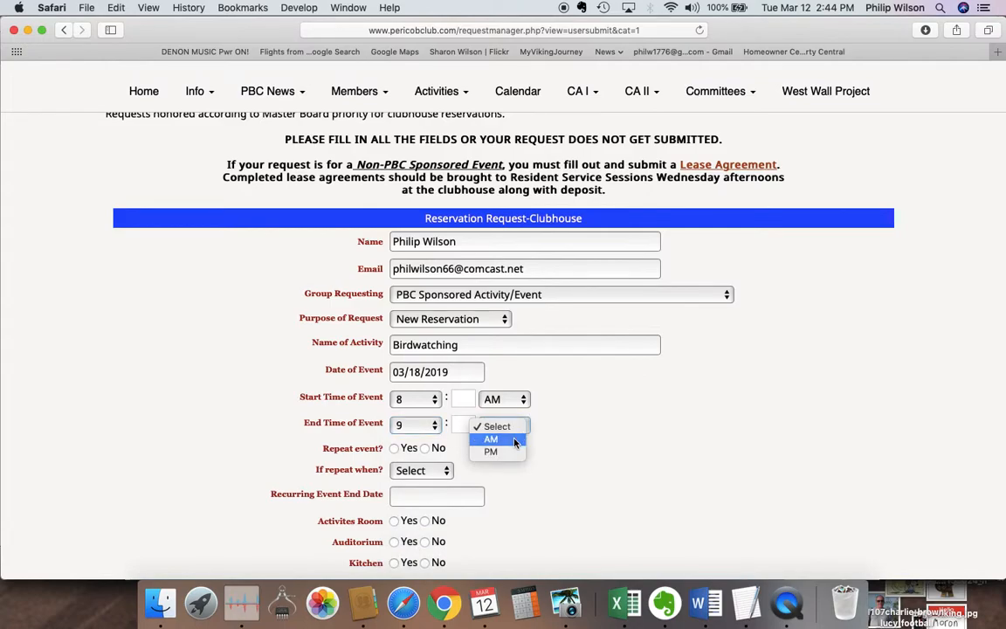
pyautogui.click(515, 440)
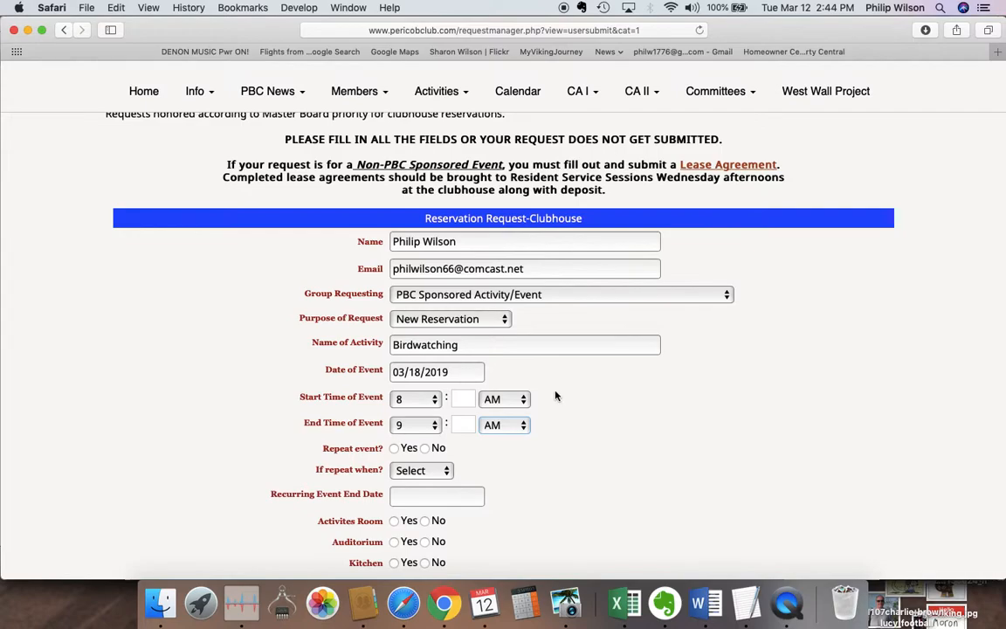
# Mark the event as repeating, with Weekly as the repeat frequency.
pyautogui.click(394, 451)
pyautogui.click(446, 473)
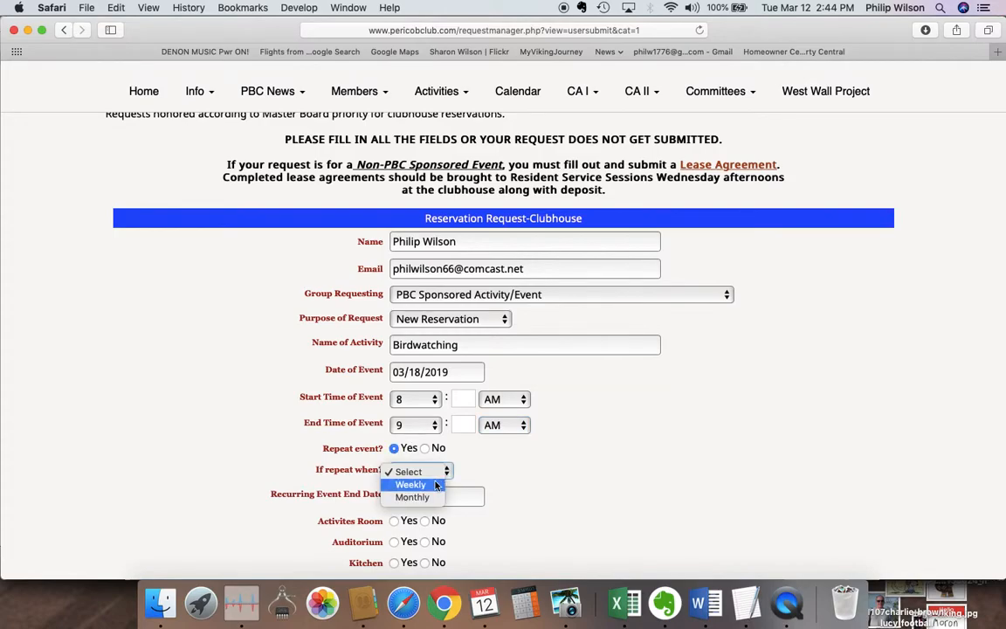
pyautogui.click(436, 485)
pyautogui.scroll(-3, 520, 466)
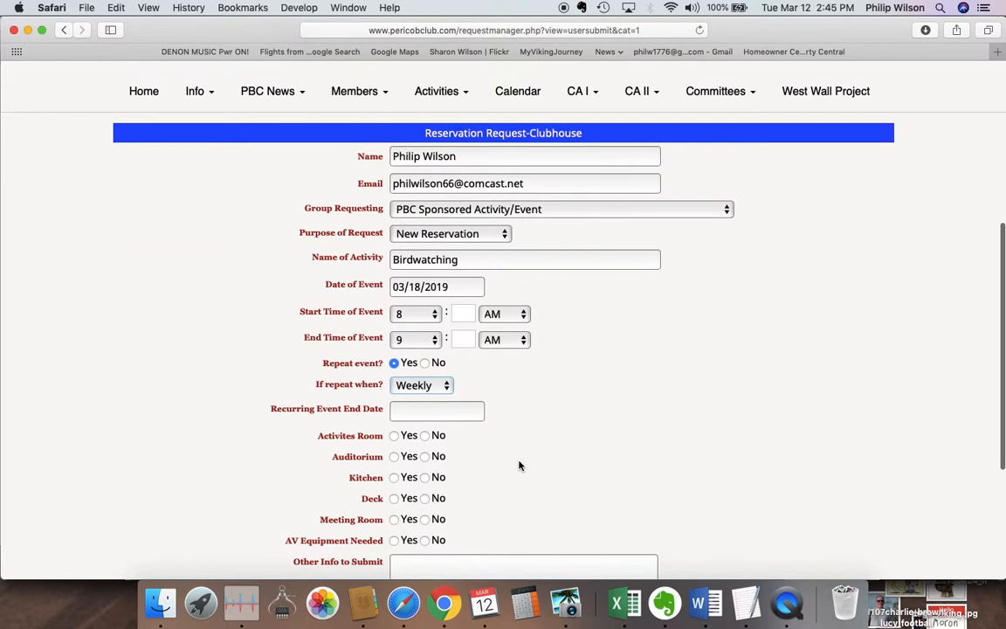
# Set the repeat end date to 05/27/2019.
pyautogui.click(466, 414)
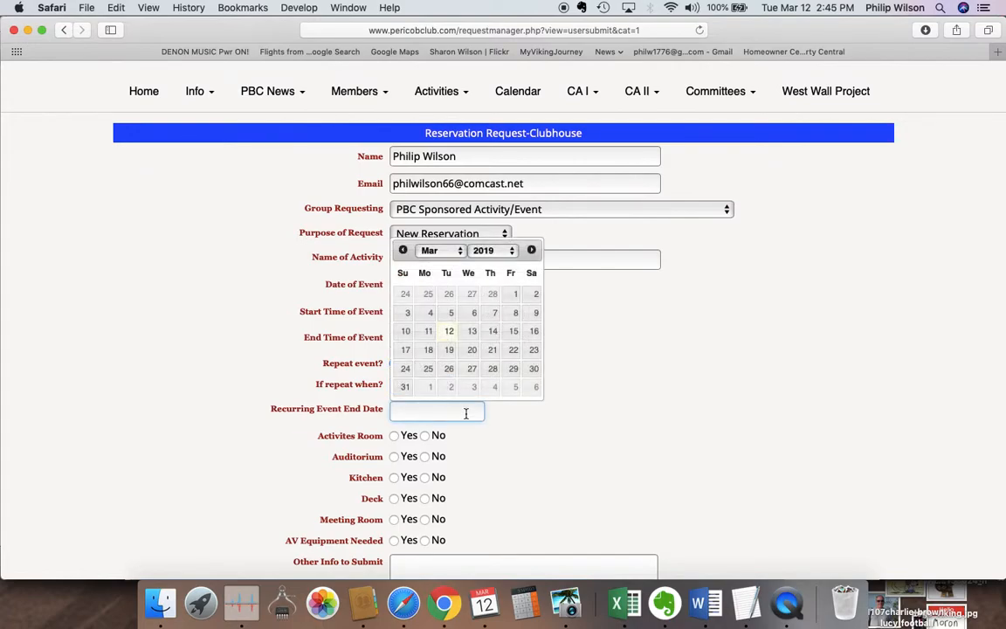
pyautogui.click(532, 251)
pyautogui.click(532, 250)
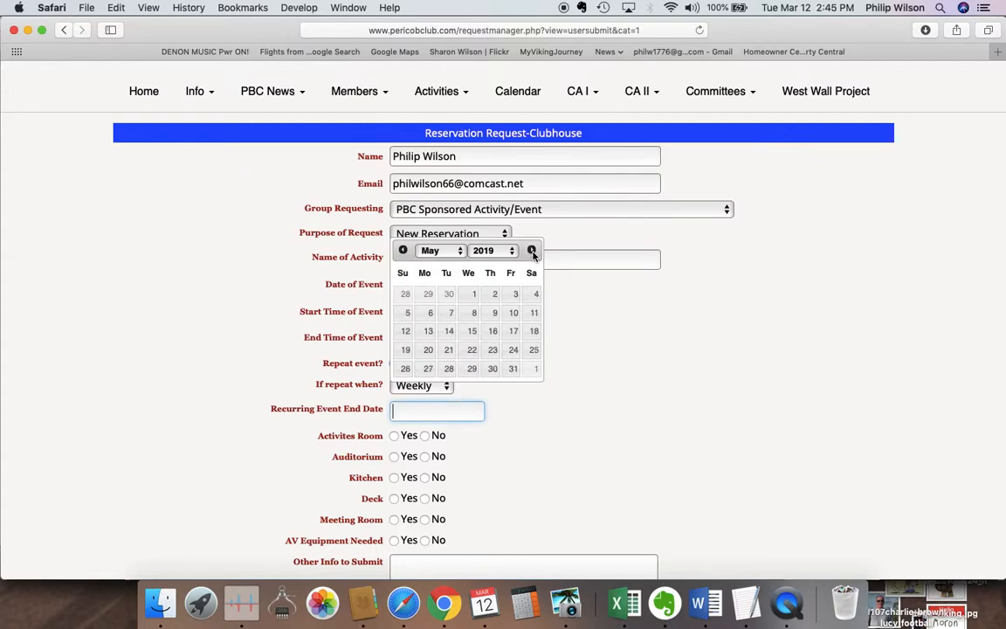
pyautogui.click(430, 370)
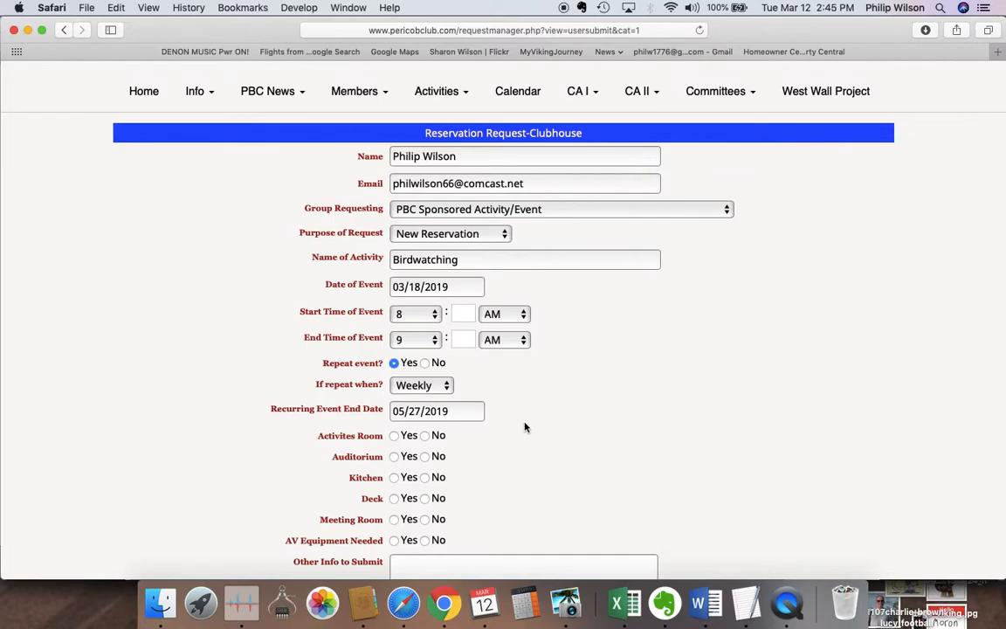
pyautogui.scroll(-2, 526, 427)
pyautogui.scroll(-2, 525, 427)
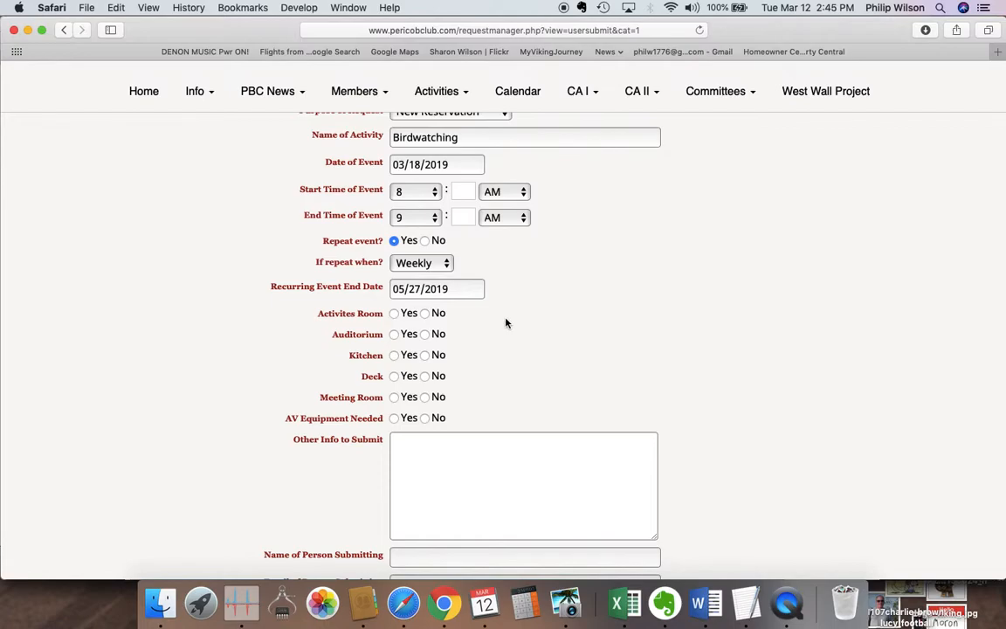
# Answer Yes for Activites Room and Auditorium, No for Kitchen, Deck, Meeting Room and AV Equipment.
pyautogui.click(395, 316)
pyautogui.click(394, 336)
pyautogui.click(426, 358)
pyautogui.click(425, 377)
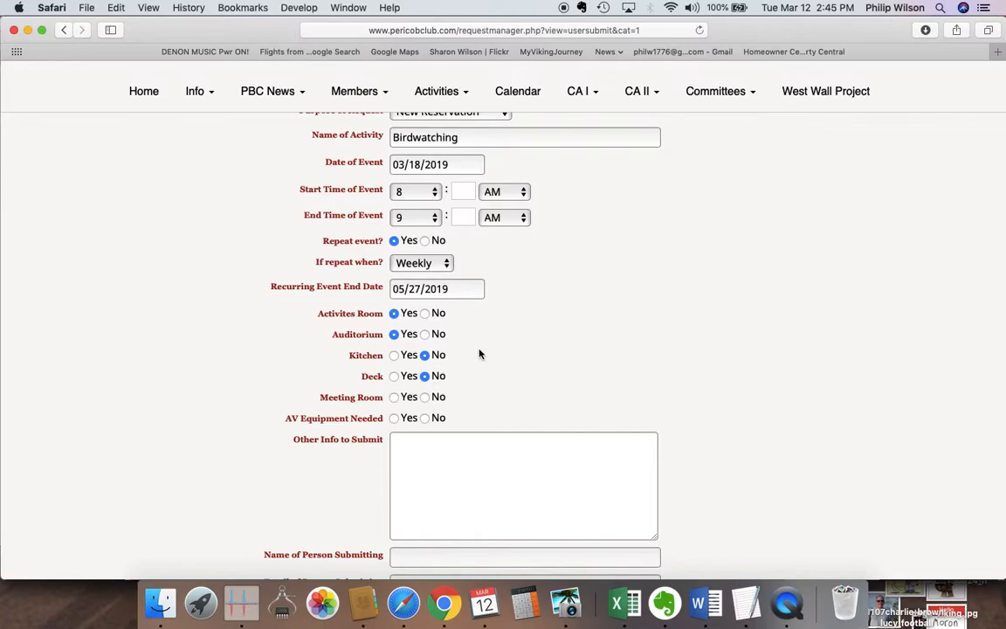
pyautogui.click(426, 399)
pyautogui.click(426, 418)
pyautogui.scroll(-2, 496, 365)
pyautogui.scroll(-1, 496, 367)
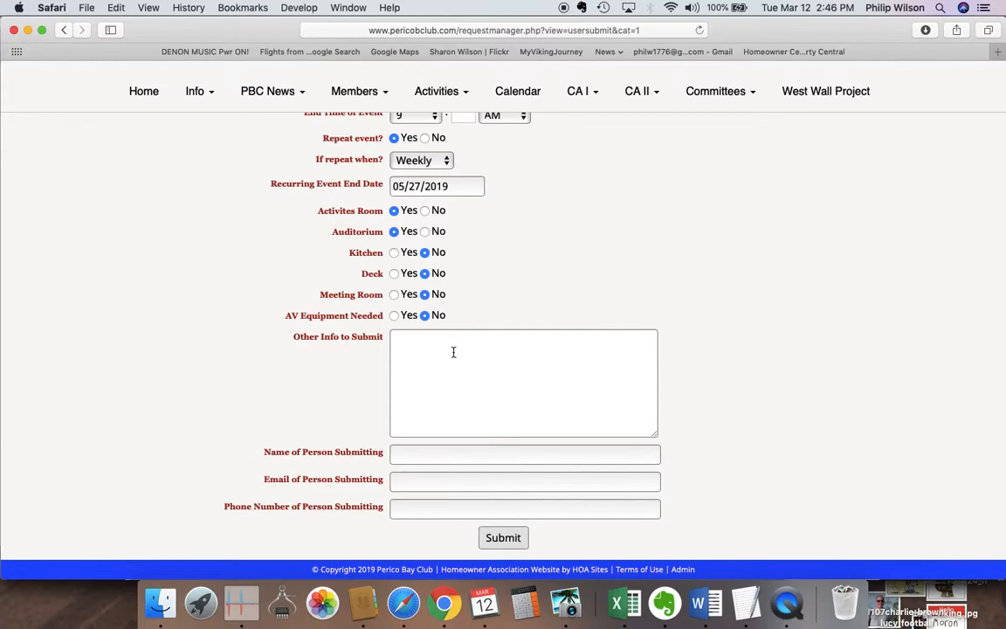
# Enter the submitter's full name and begin their e-mail address and phone number.
pyautogui.click(415, 455)
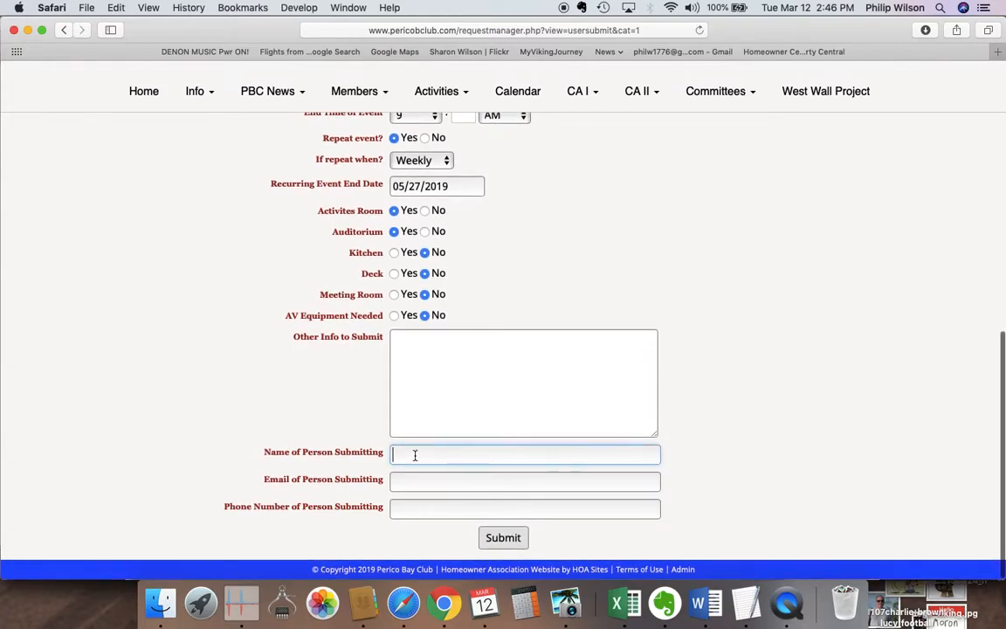
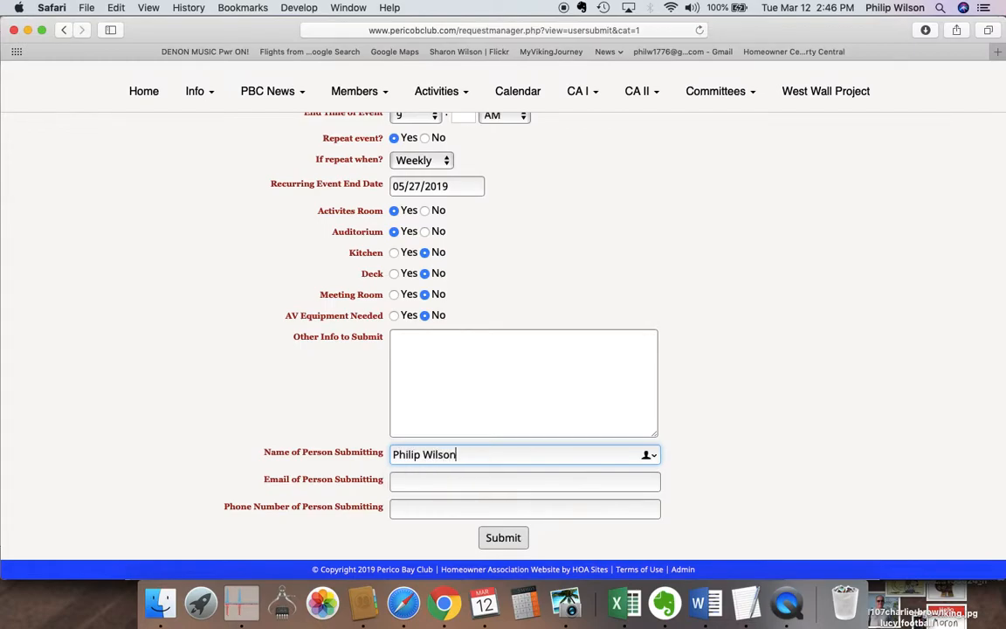
pyautogui.click(437, 483)
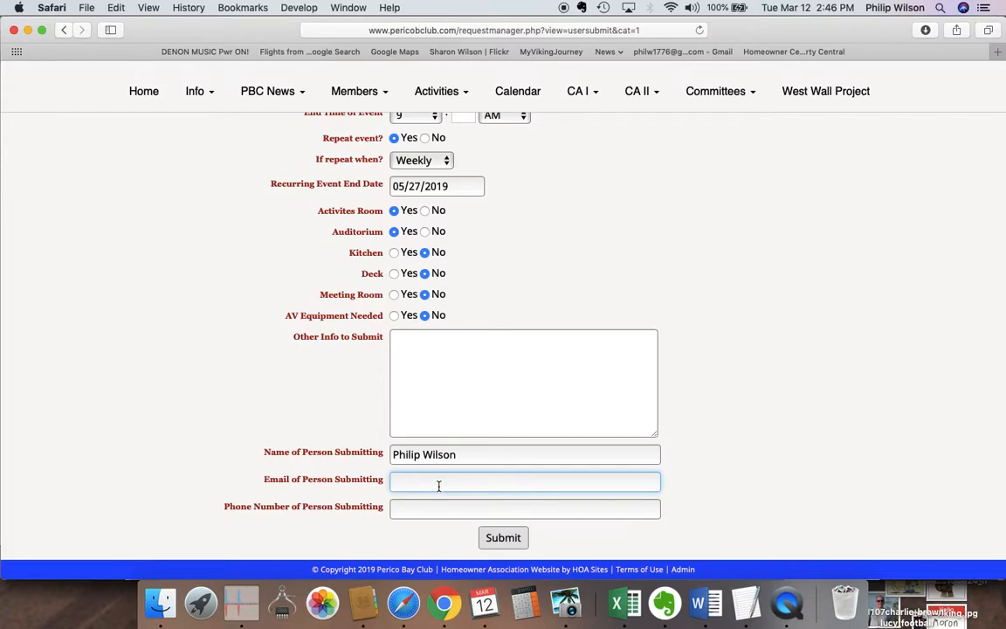
pyautogui.scroll(-1, 428, 480)
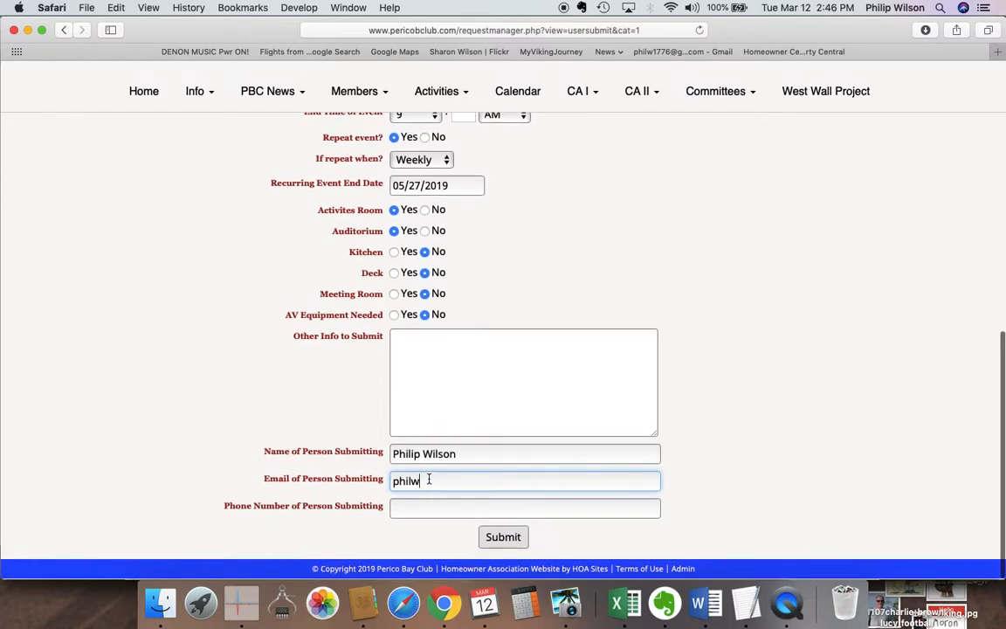
pyautogui.click(415, 507)
pyautogui.write('603')
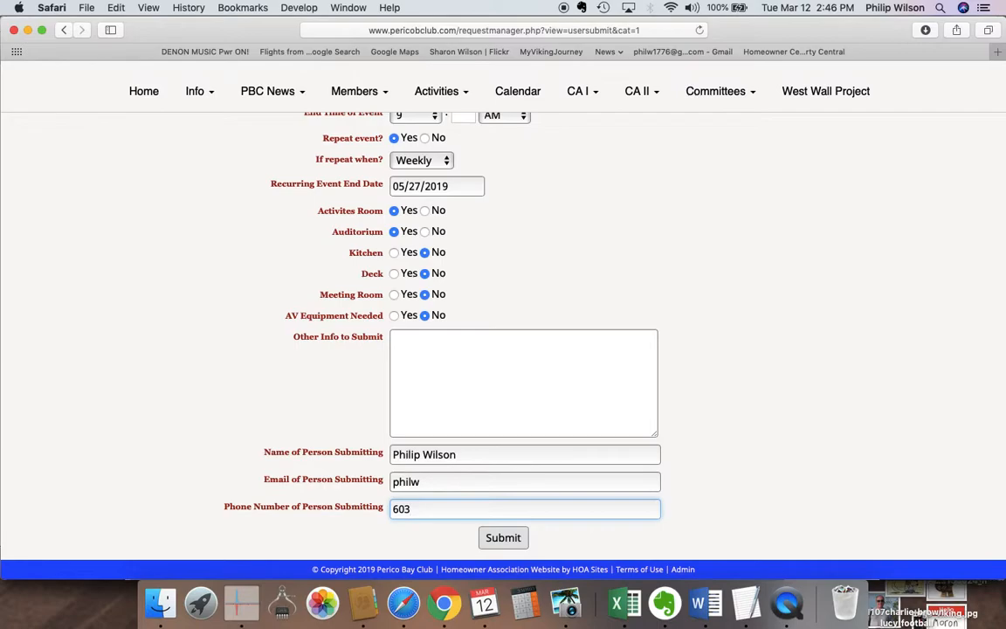
pyautogui.scroll(5, 313, 432)
pyautogui.scroll(3, 307, 422)
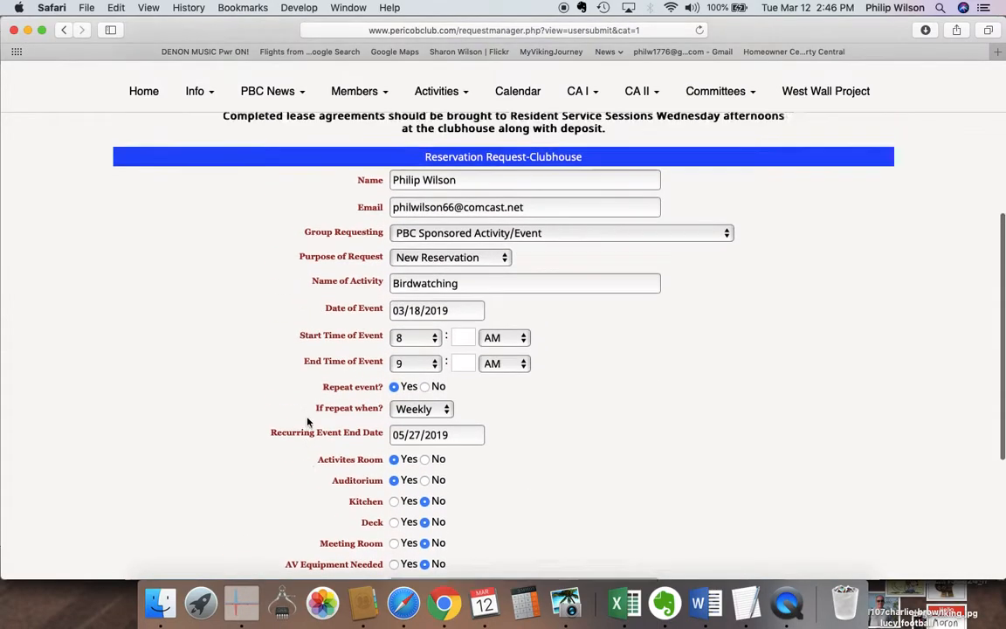
pyautogui.scroll(-8, 307, 422)
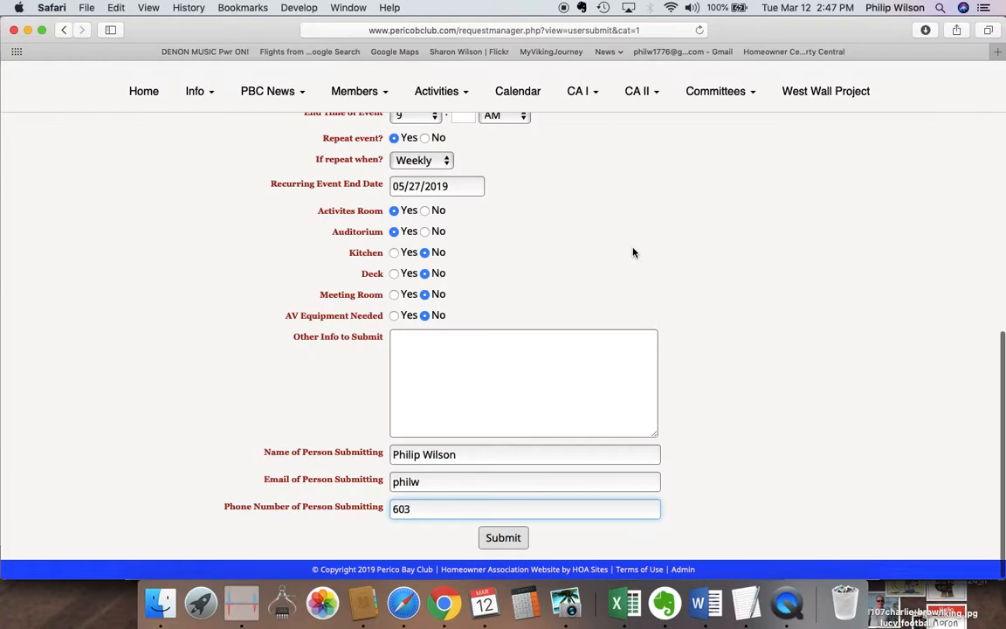
pyautogui.scroll(1, 635, 252)
pyautogui.scroll(10, 634, 252)
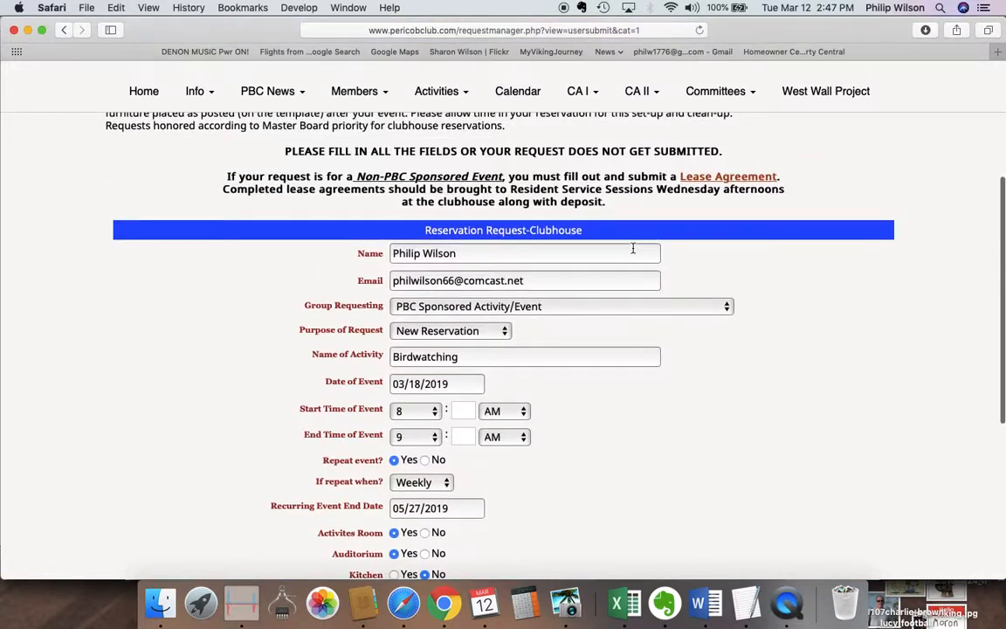